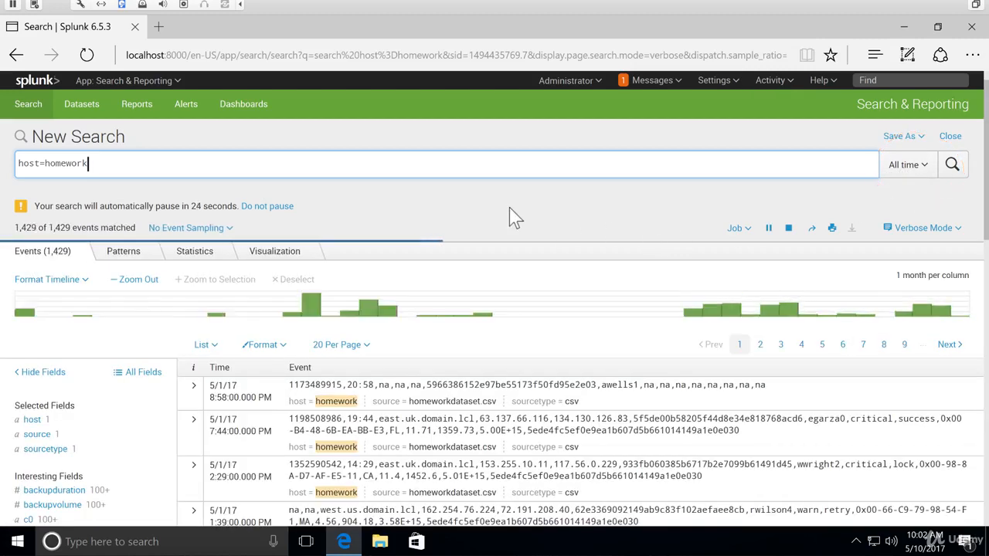
Examine the homework events, including the field details of the first event and the top values of the usr field
scroll(510, 207, down, 4)
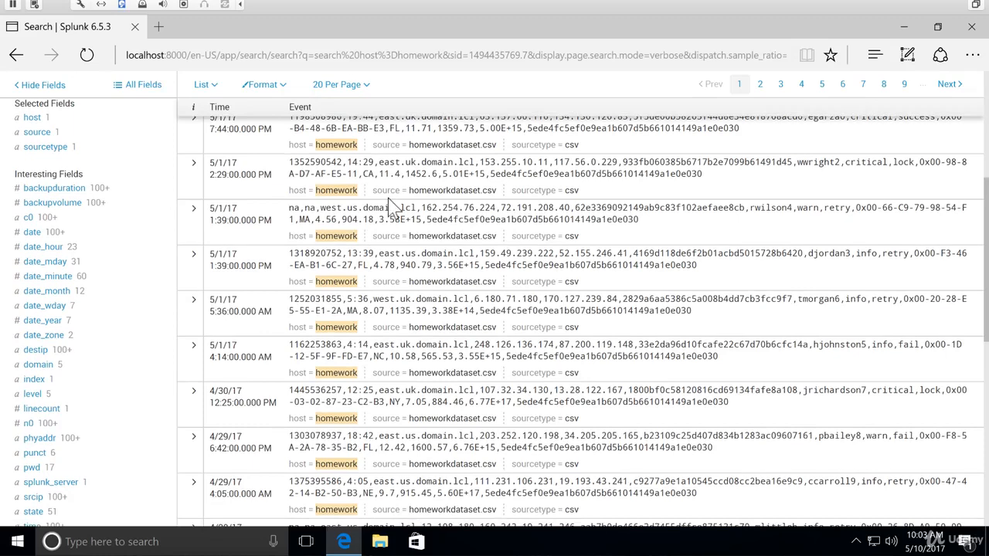
scroll(390, 207, up, 2)
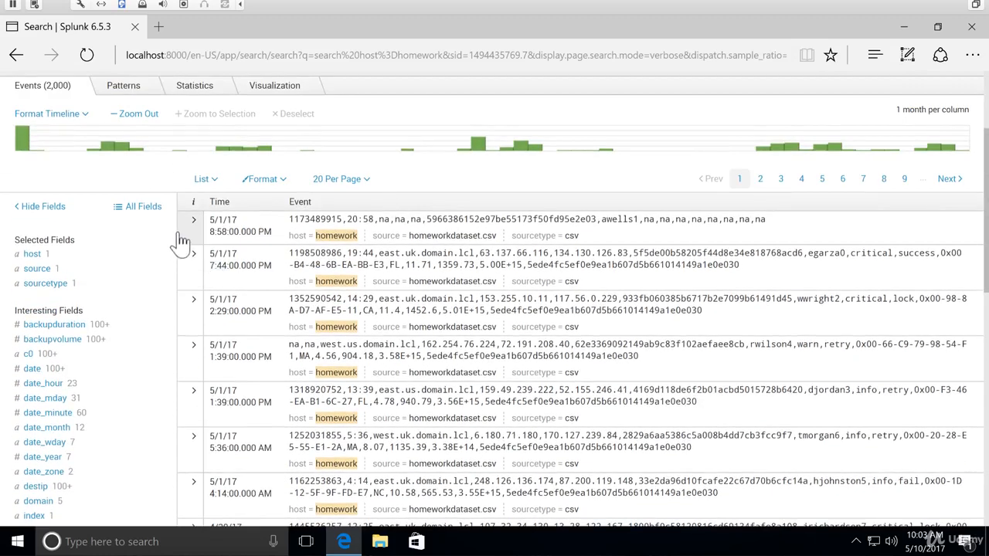
click(181, 233)
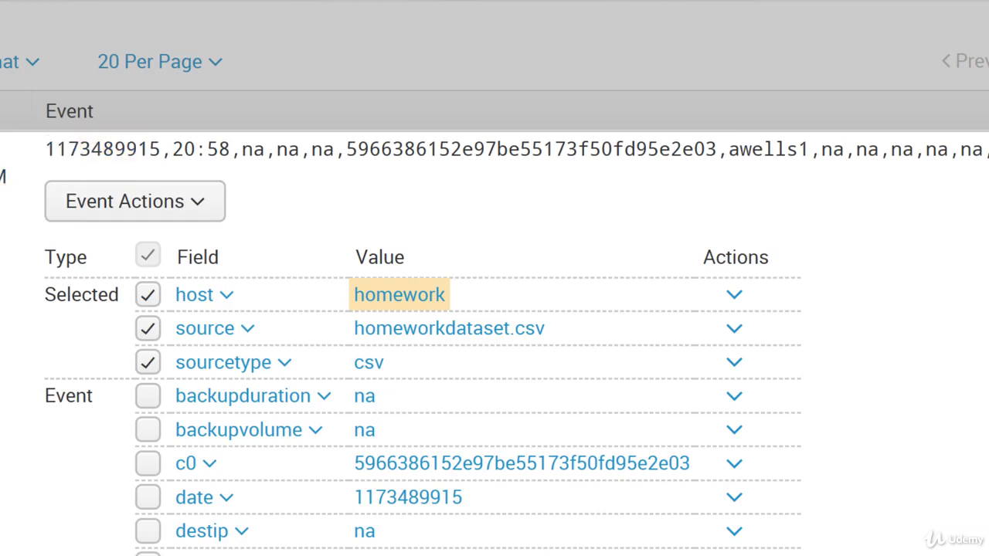
scroll(18, 518, down, 6)
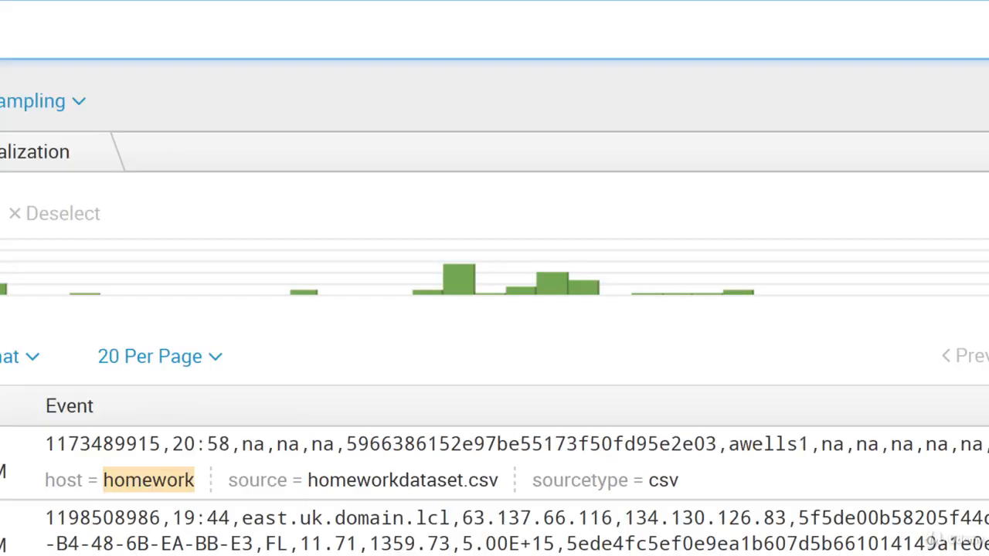
scroll(143, 433, down, 4)
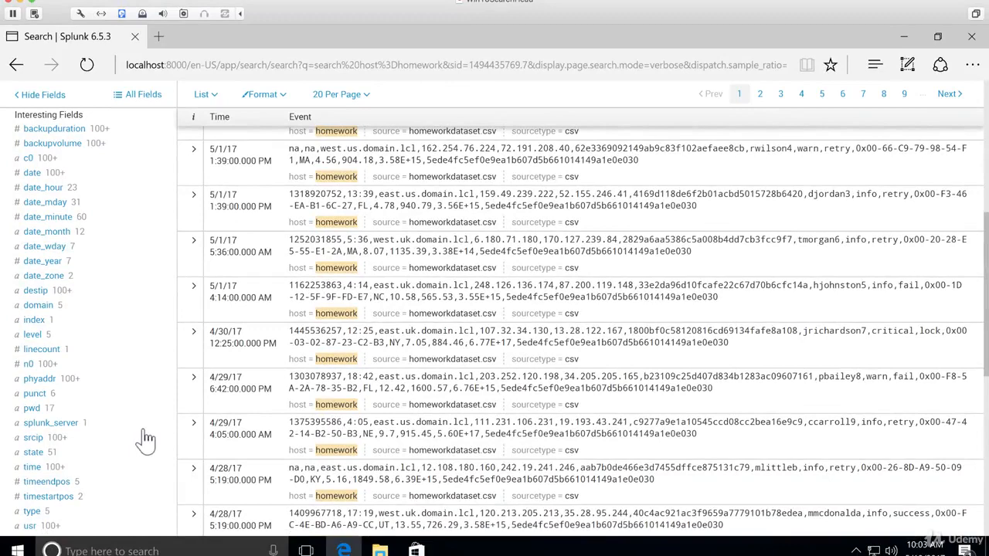
scroll(145, 440, down, 4)
click(27, 390)
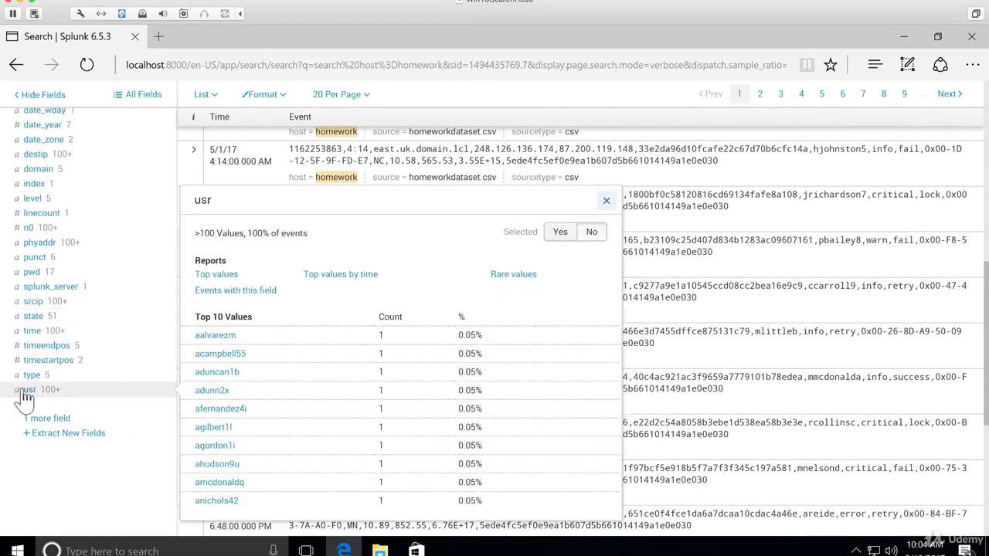
click(606, 200)
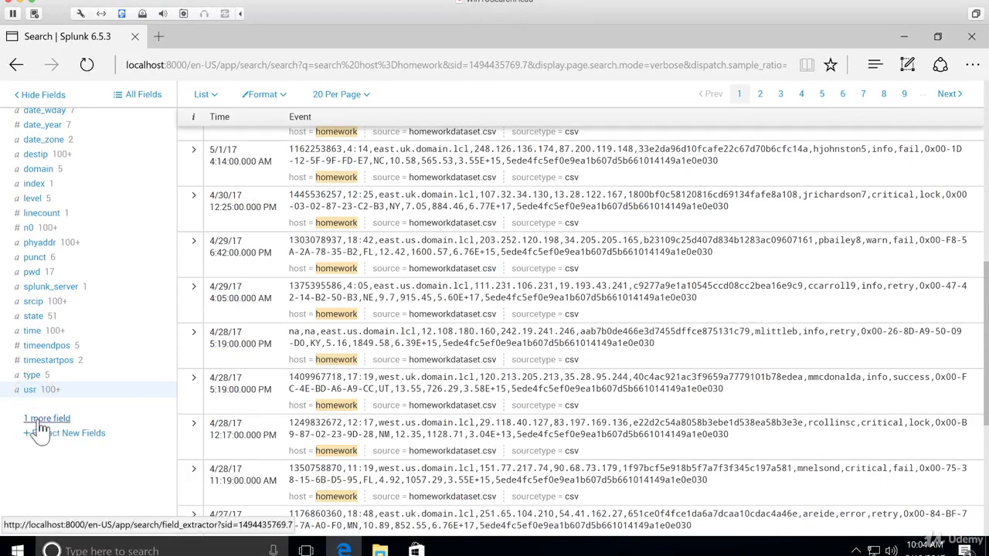
scroll(136, 410, up, 10)
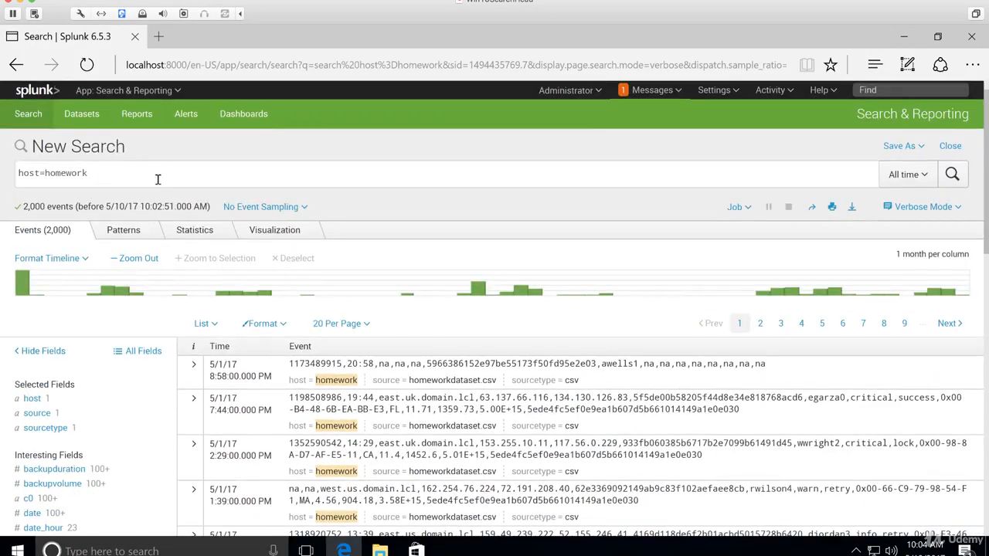
Extend the search to host=homework usr=* | table _time usr and run it
click(159, 177)
text(| )
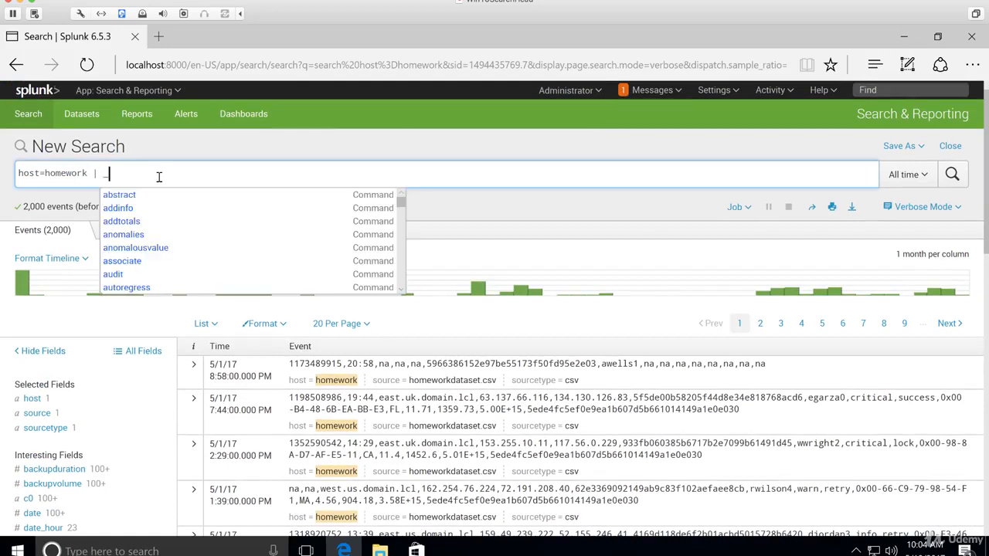
text(table _tim)
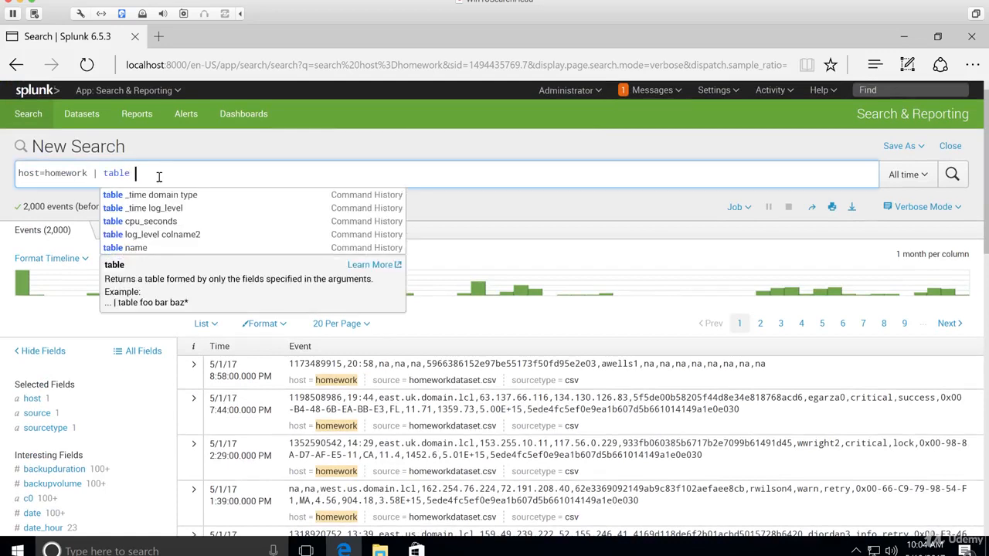
text(e usr)
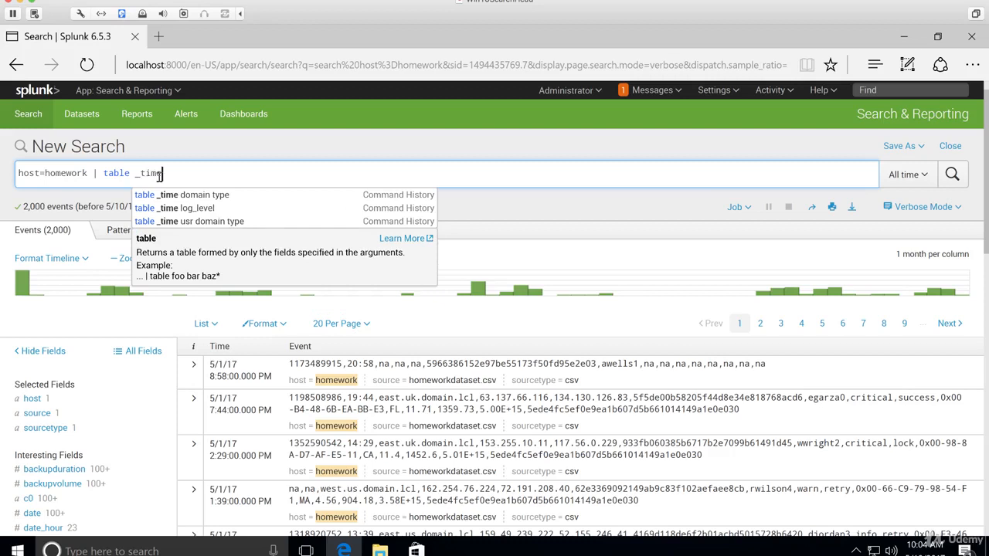
click(92, 174)
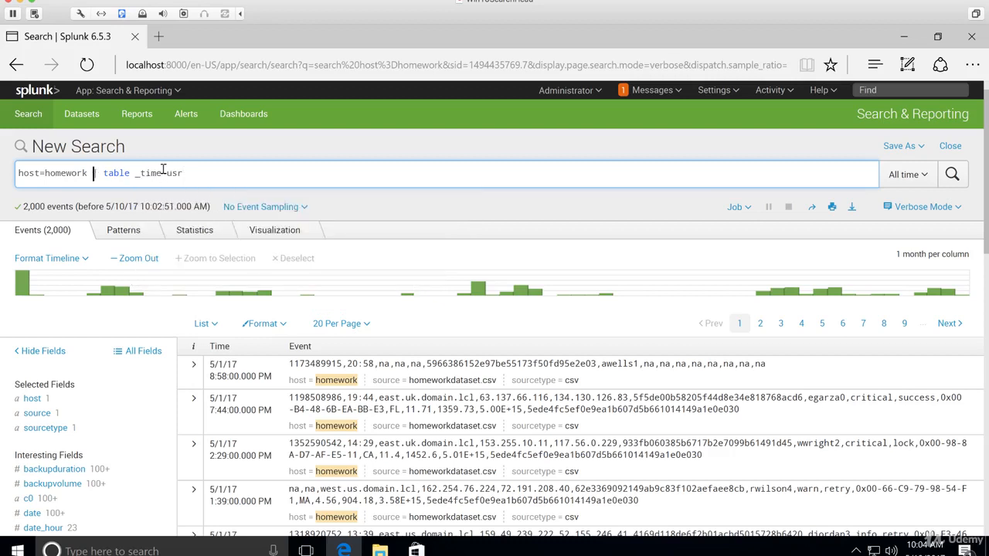
text(usr)
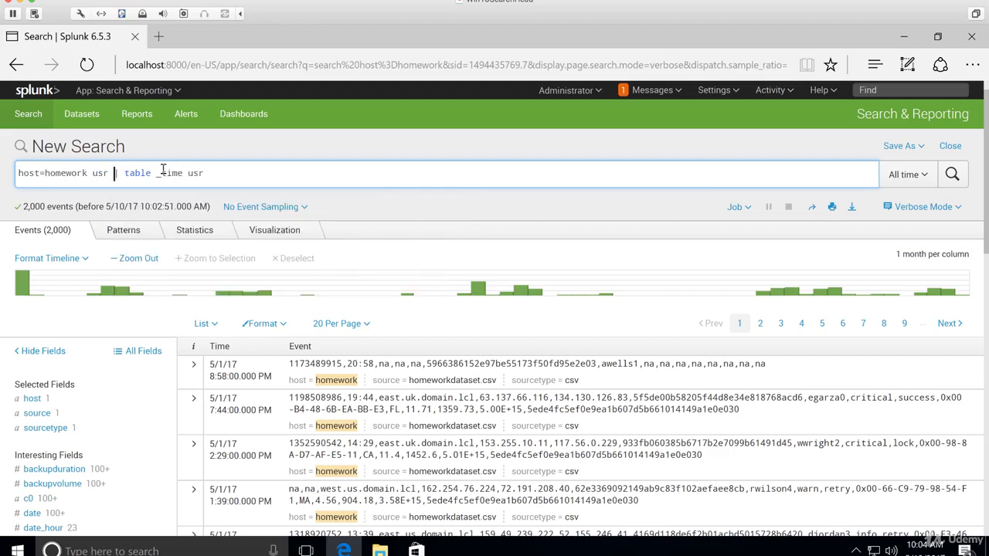
text(=*)
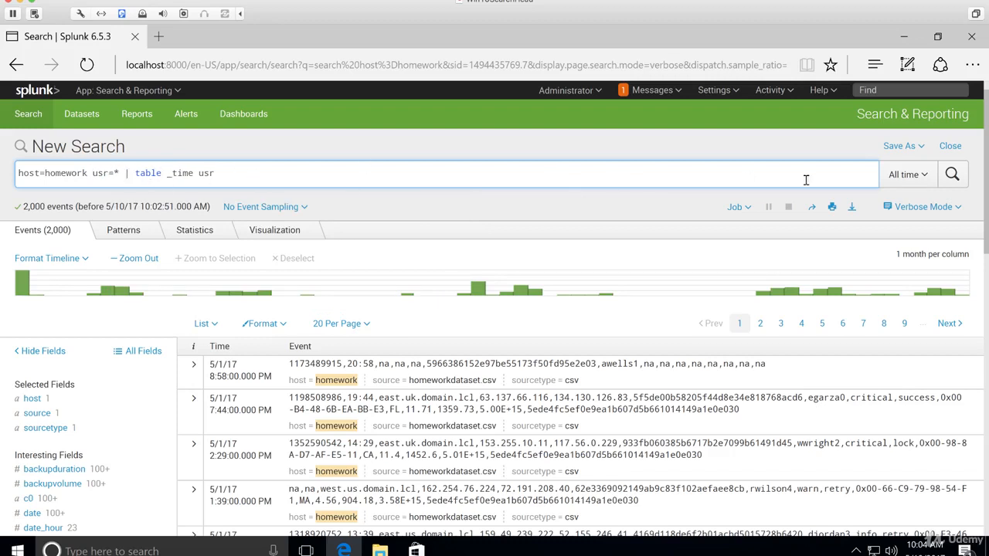
click(951, 177)
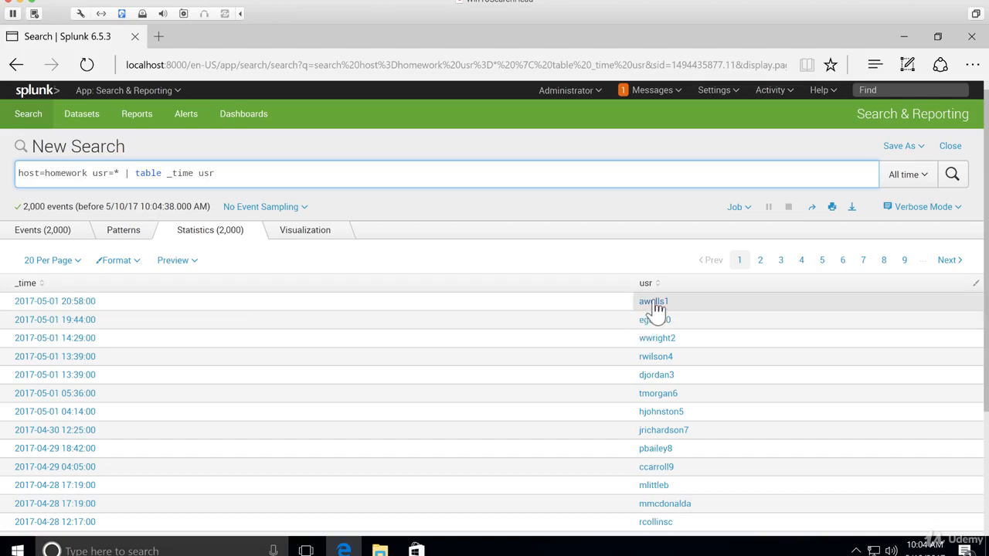
Insert a piped eval command between usr=* and the table command in the search
scroll(170, 332, down, 3)
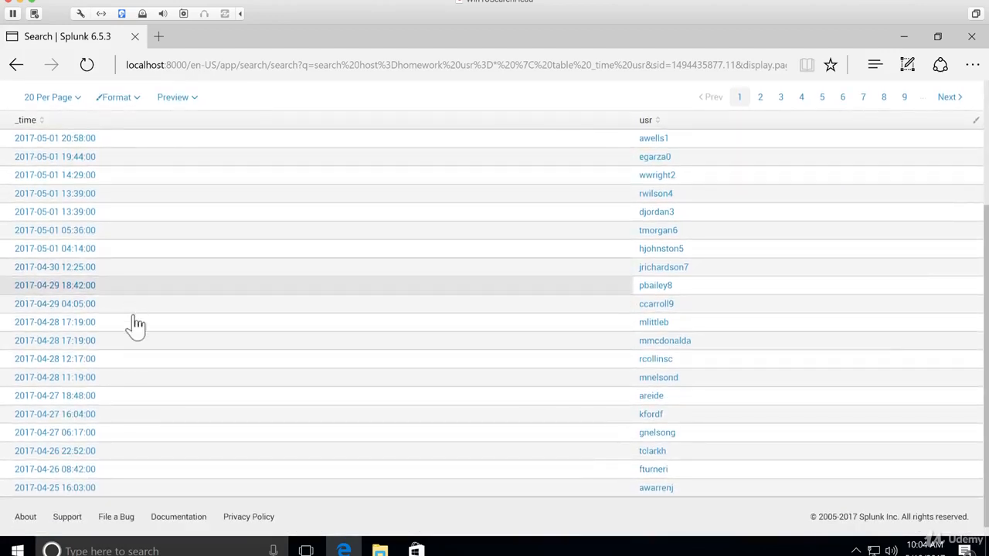
scroll(139, 276, up, 3)
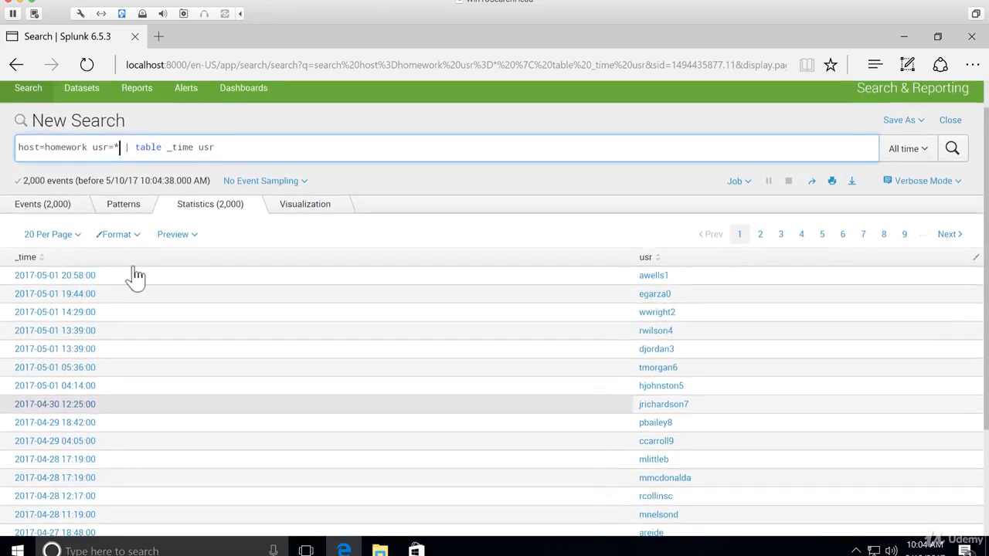
click(244, 148)
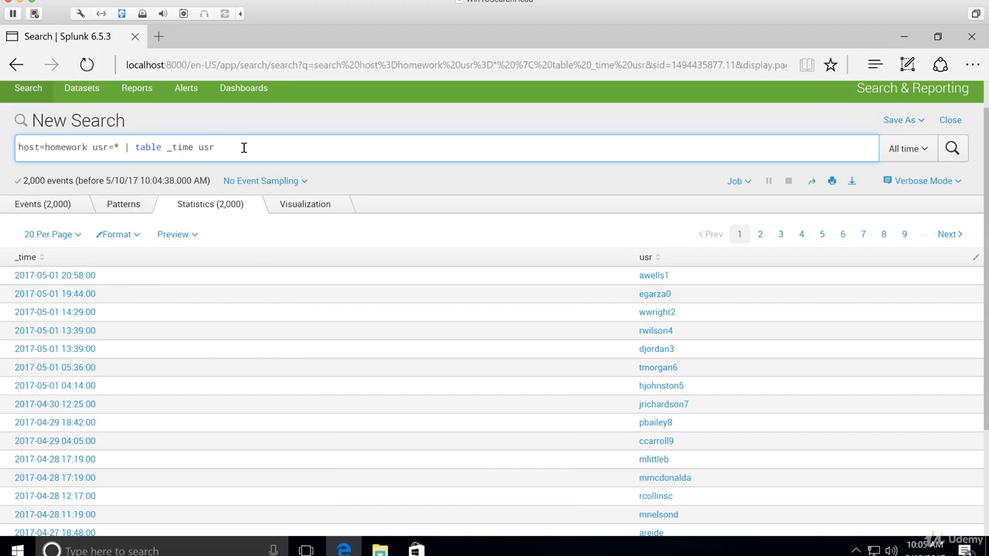
click(133, 148)
text(|)
key(Left)
key(Left)
key(Left)
key(Left)
key(Left)
key(Left)
key(Left)
key(Left)
text(eval )
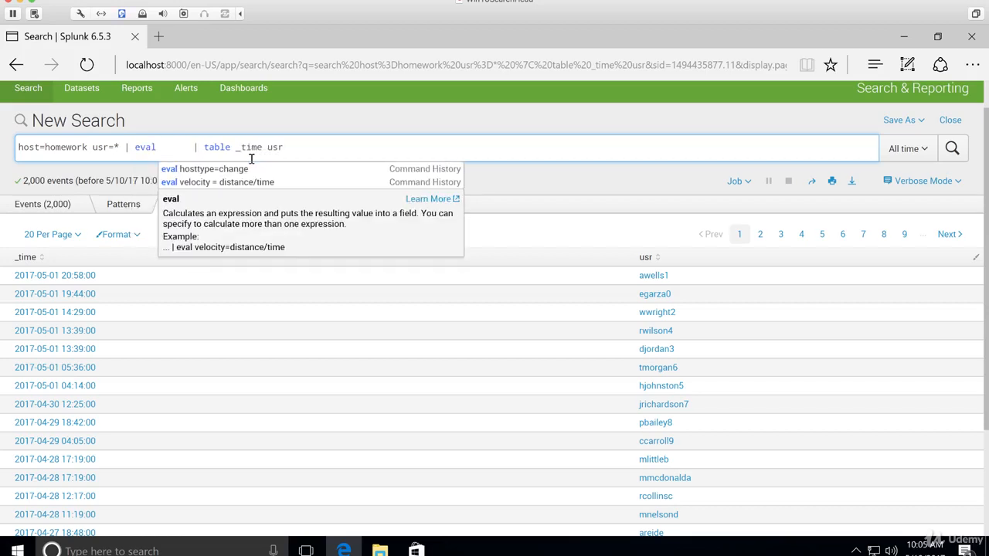
Give the eval command the expression timestamp=(_time, "%I:%M")
text(times)
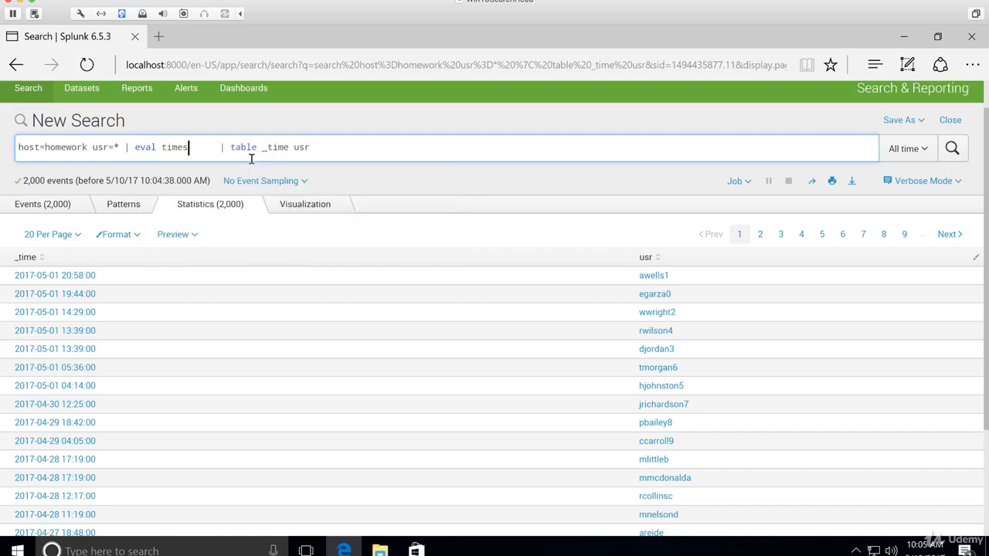
text(tamp=()
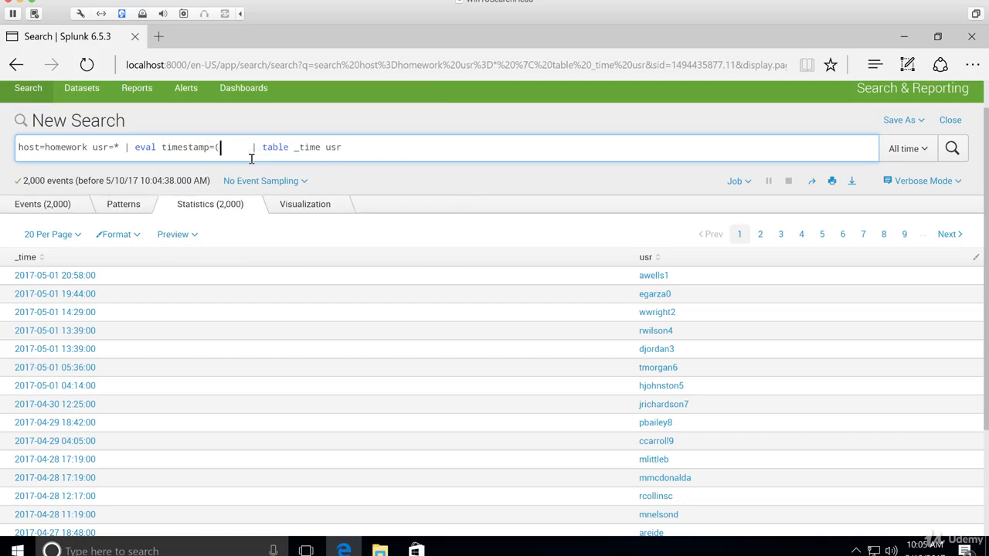
text(_time)
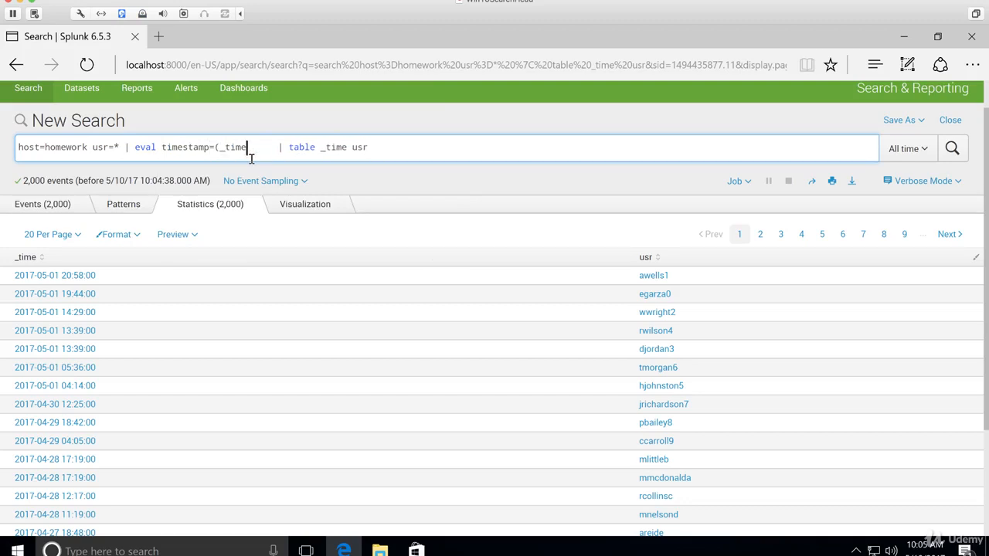
text(, ""))
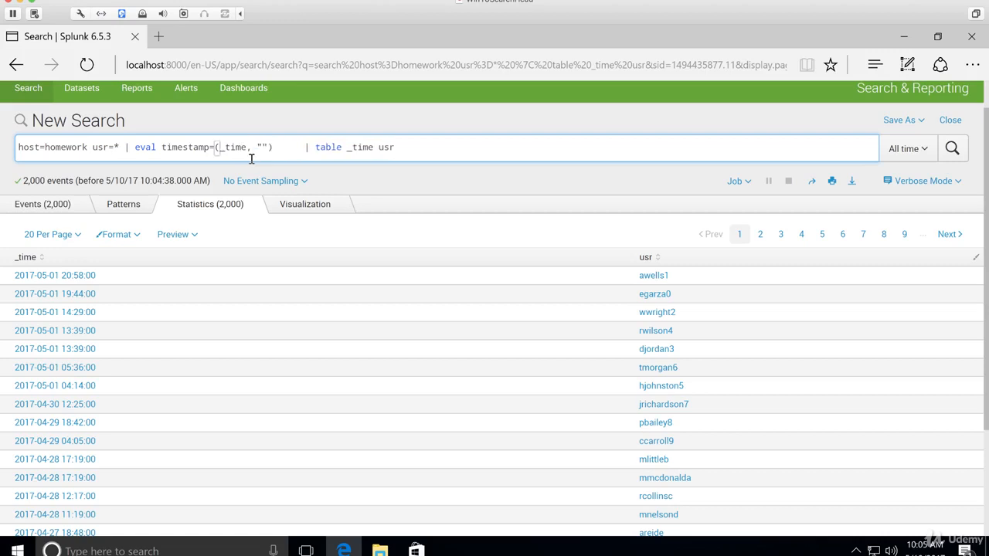
key(Left)
key(Left)
text(%I)
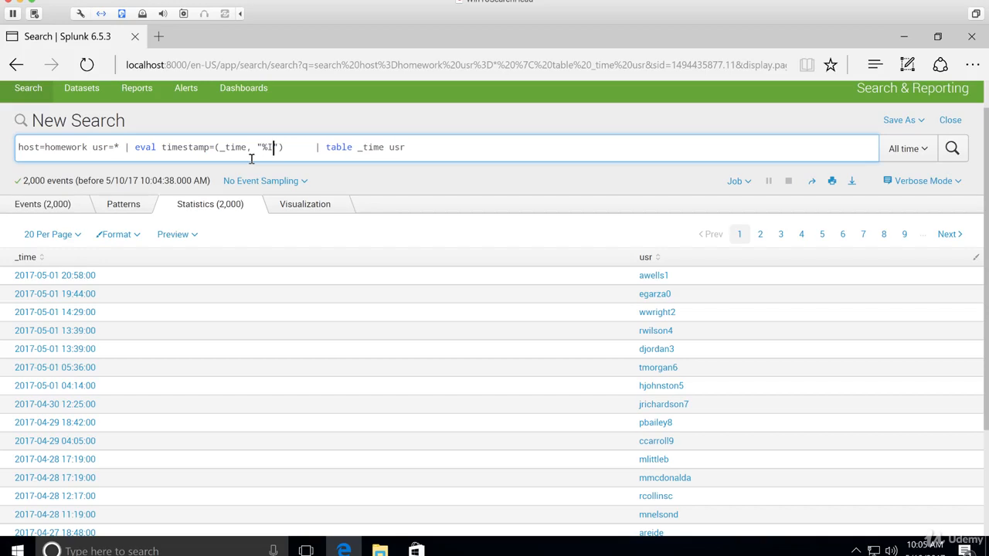
text(:%M)
Remove the surplus spaces between the eval expression and the pipe before the table command
click(326, 148)
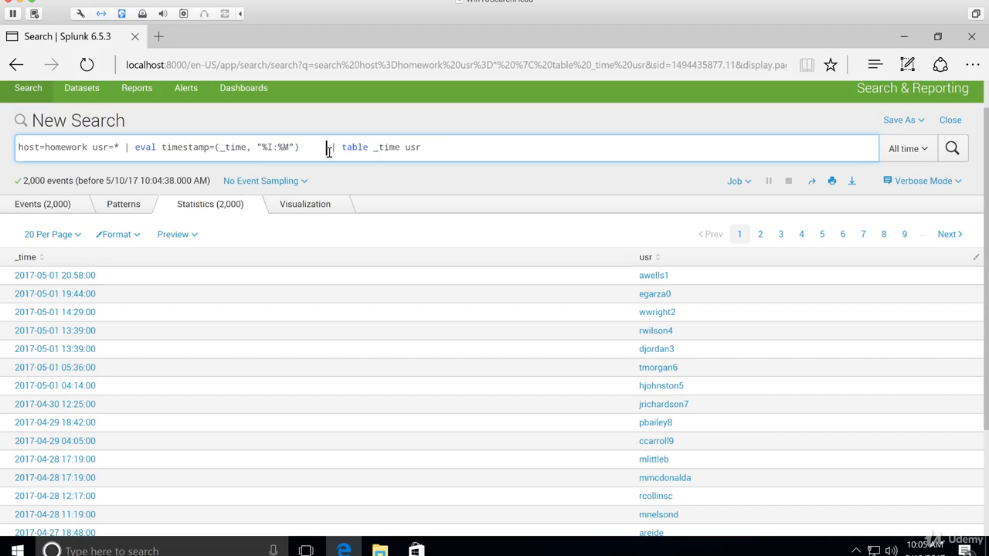
key(BackSpace)
key(BackSpace)
key(BackSpace)
key(BackSpace)
key(BackSpace)
key(Right)
Replace _time with timestamp in the table command and run the search
click(372, 146)
key(BackSpace)
key(BackSpace)
key(BackSpace)
key(BackSpace)
key(BackSpace)
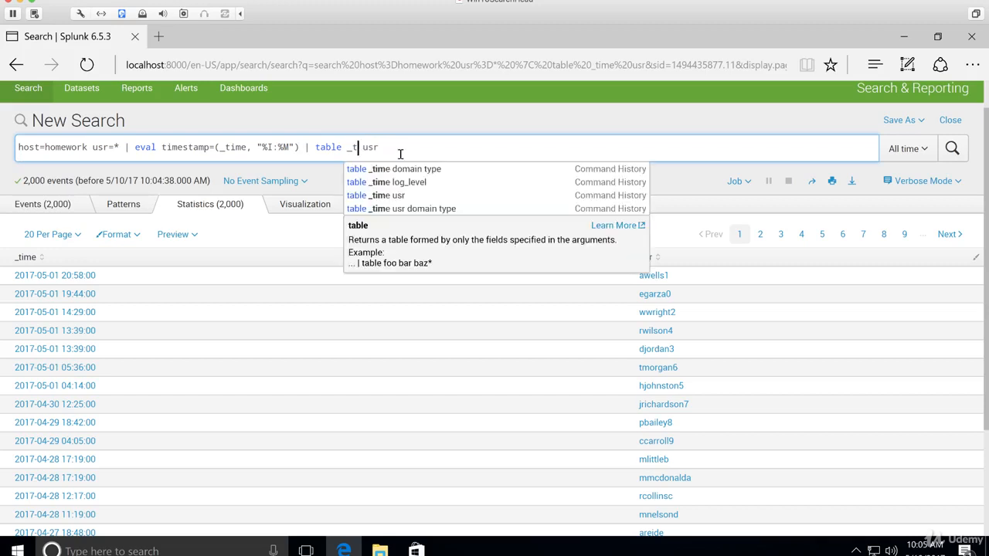
text(timestam)
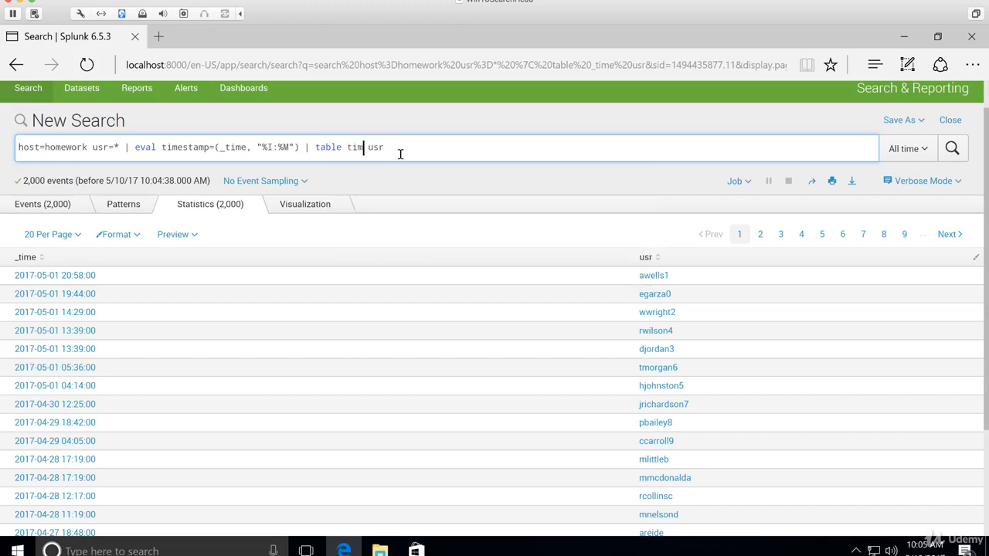
text(p)
click(950, 151)
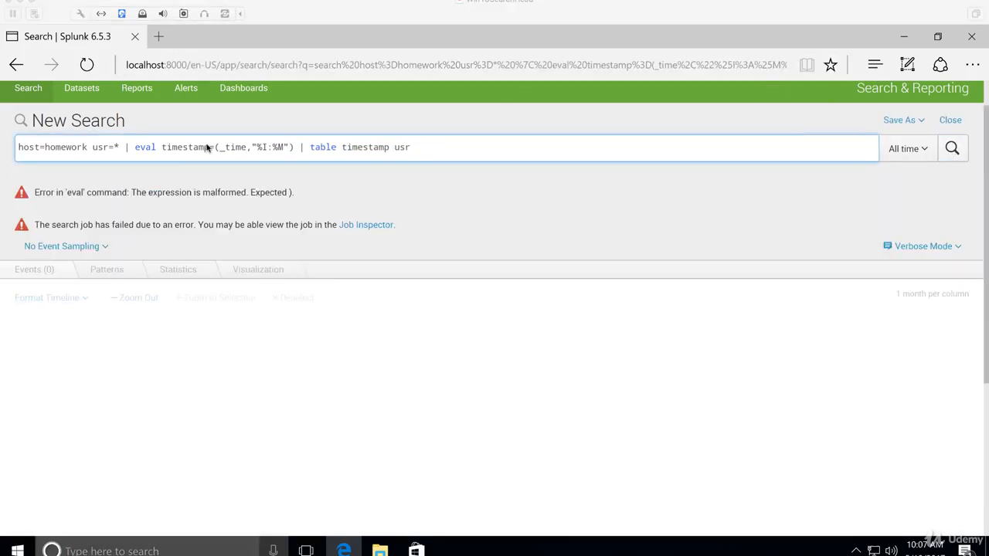
Add the strftime function in front of the parenthesised eval arguments and rerun the search
click(215, 147)
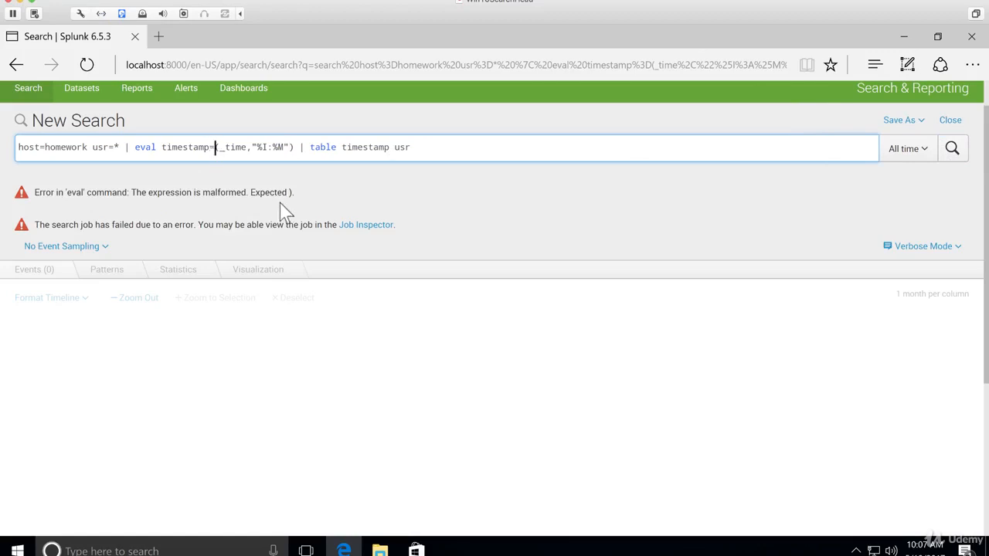
text(strftim)
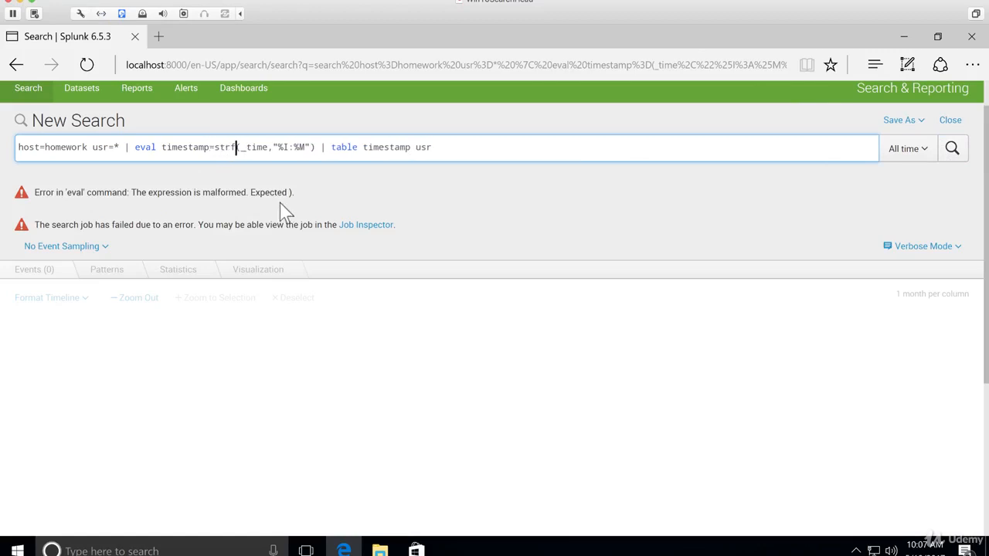
text(e)
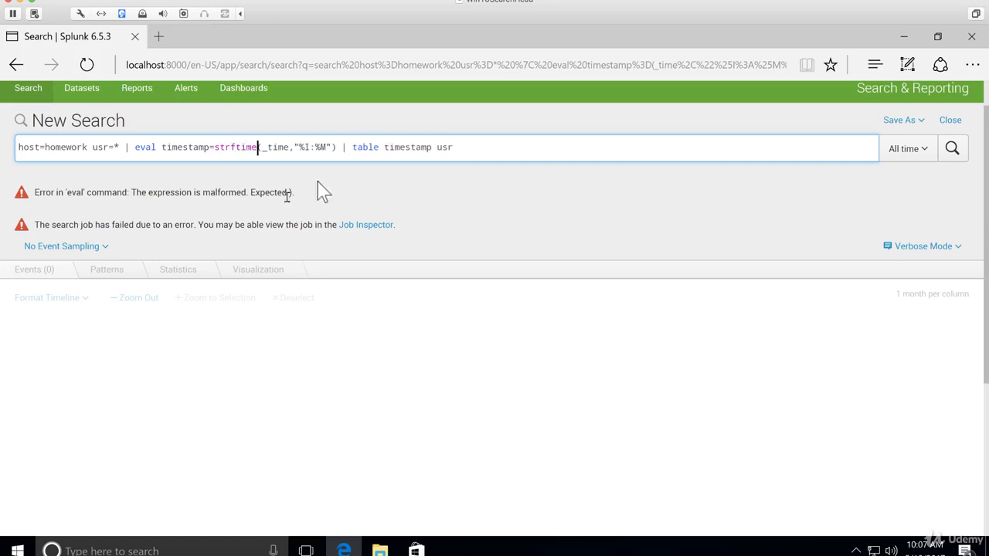
click(947, 155)
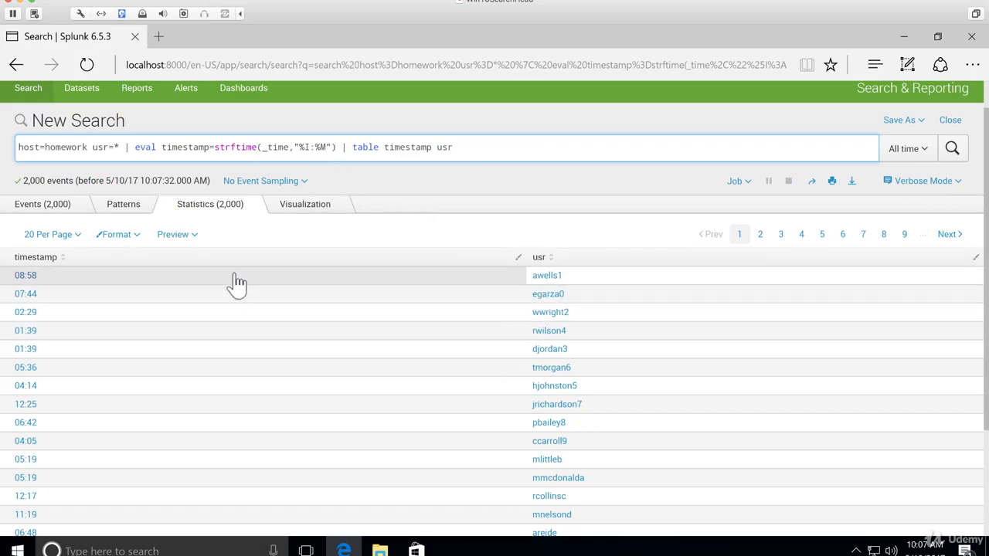
Append a space and %p to the strftime format after %M and rerun the search
click(326, 147)
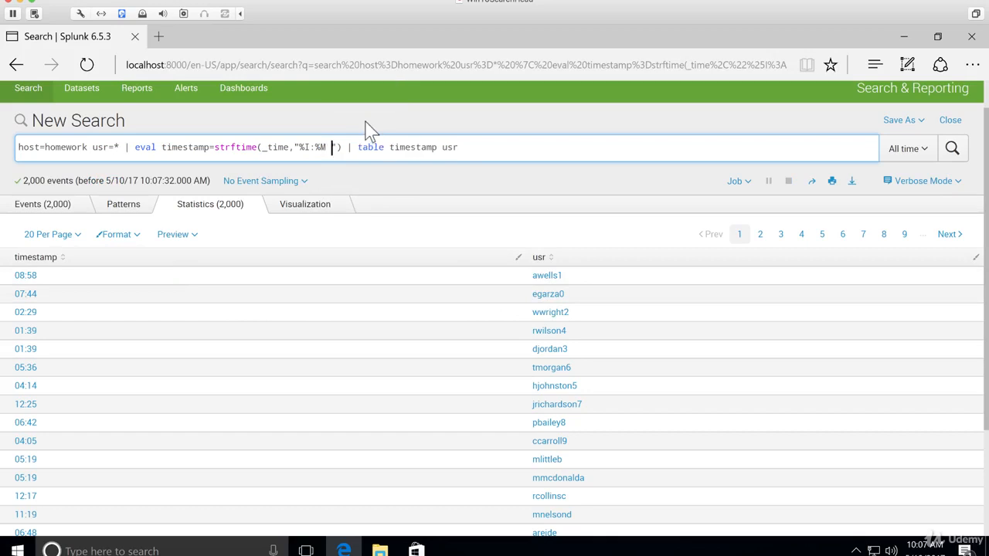
text(%p)
click(941, 152)
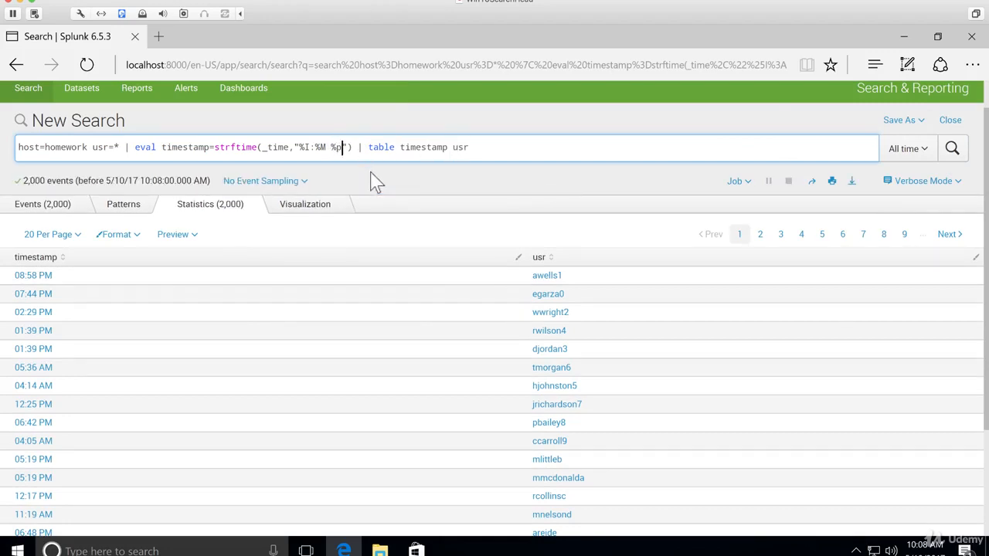
Insert %d %B, and a space before %I in the strftime format and rerun the search
key(Left)
key(Left)
key(Left)
key(Left)
key(Left)
key(Left)
key(Left)
key(Left)
text(,)
key(BackSpace)
text(%d)
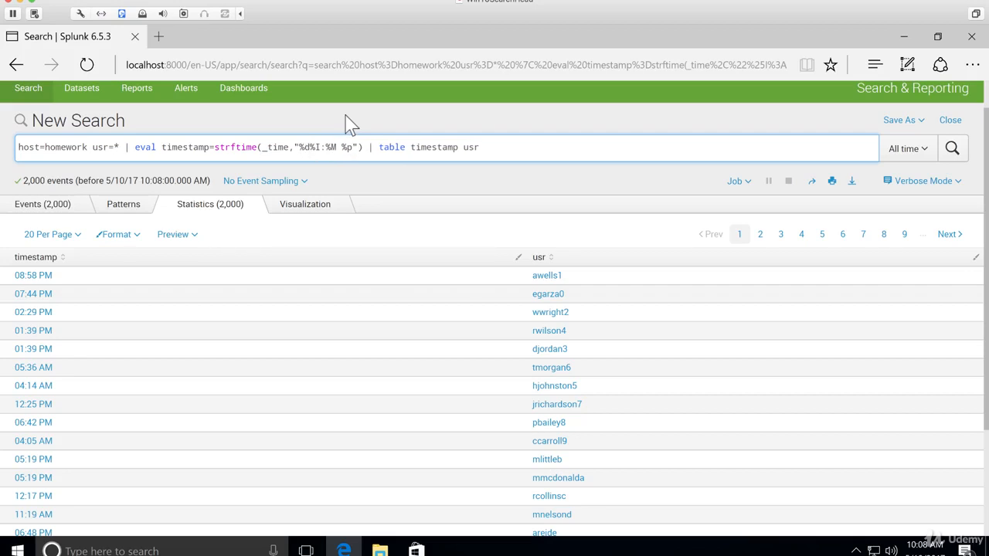
text( %B)
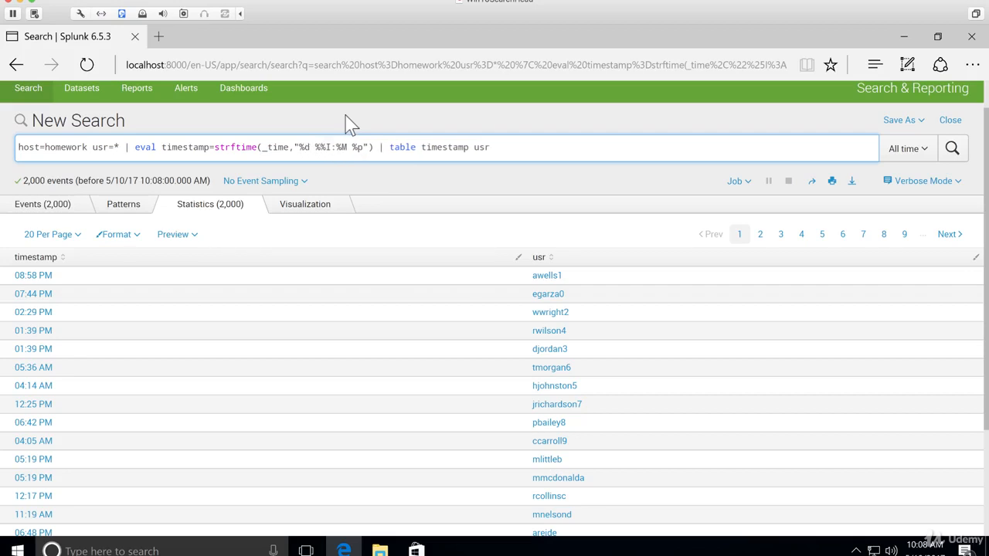
text(,)
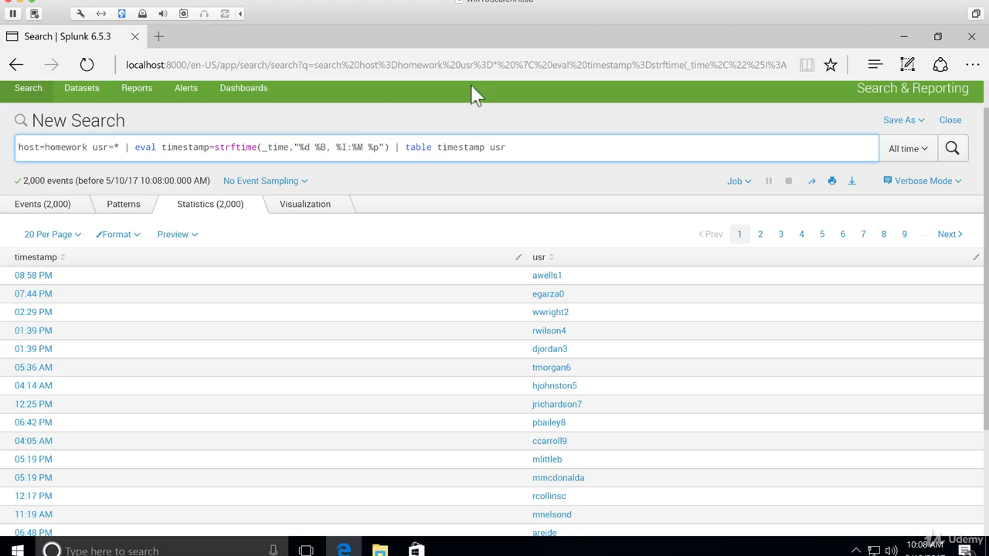
click(953, 149)
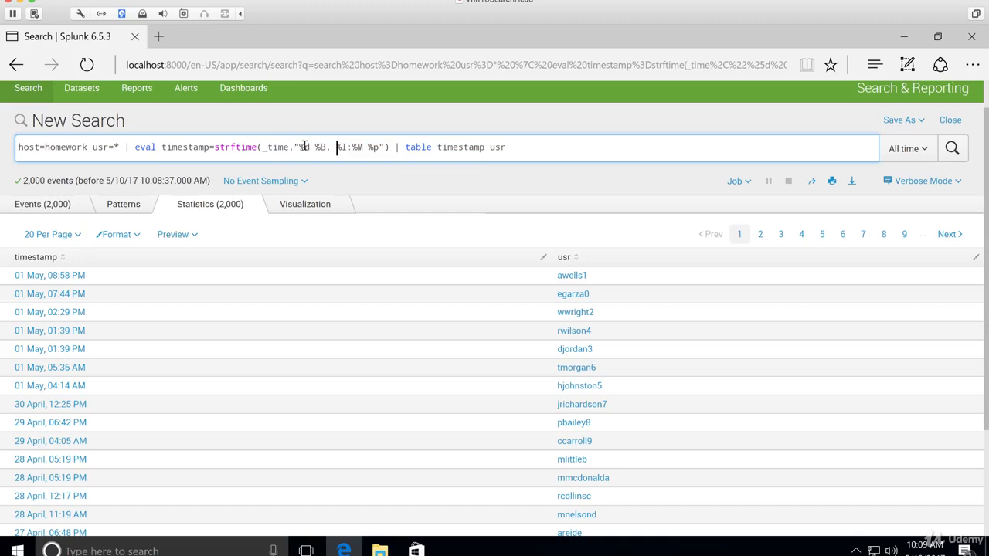
Replace the whole strftime format string with %y%Y%y%Y and rerun the search
drag(303, 147, 381, 148)
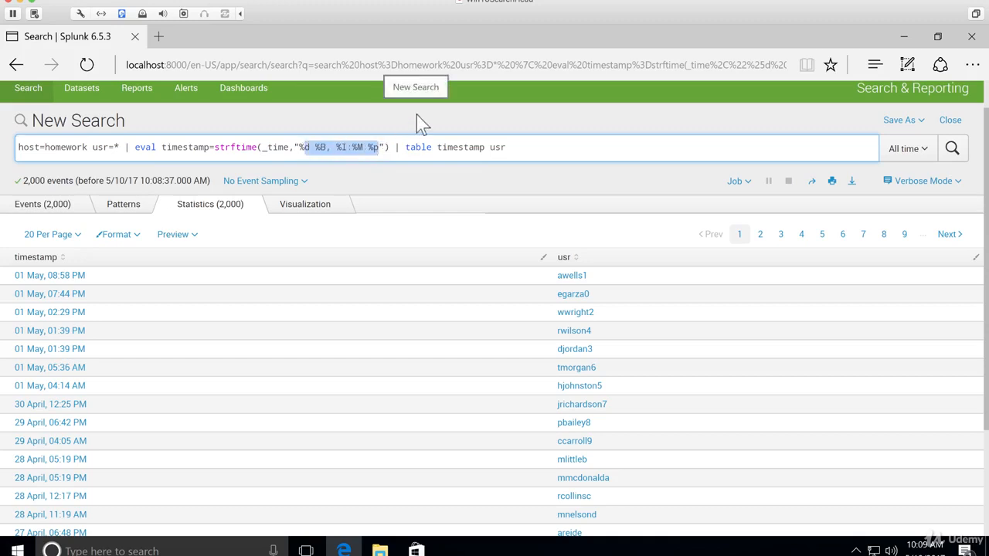
text(y%Y)
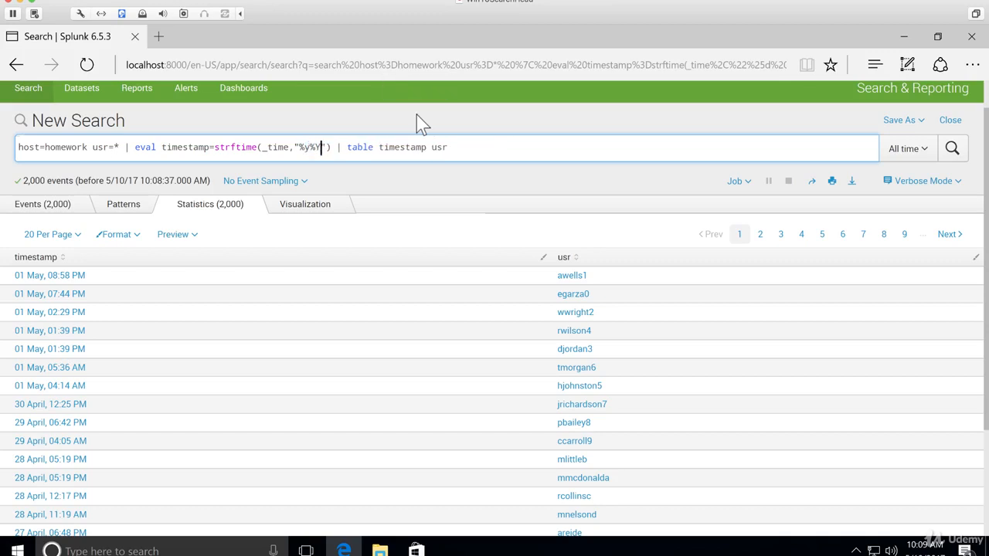
text(%y%Y)
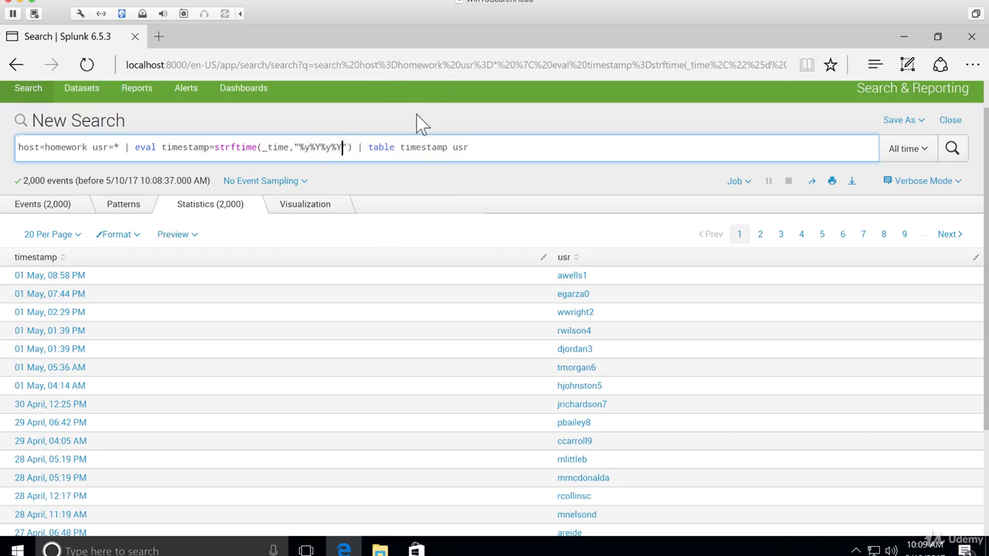
key(Return)
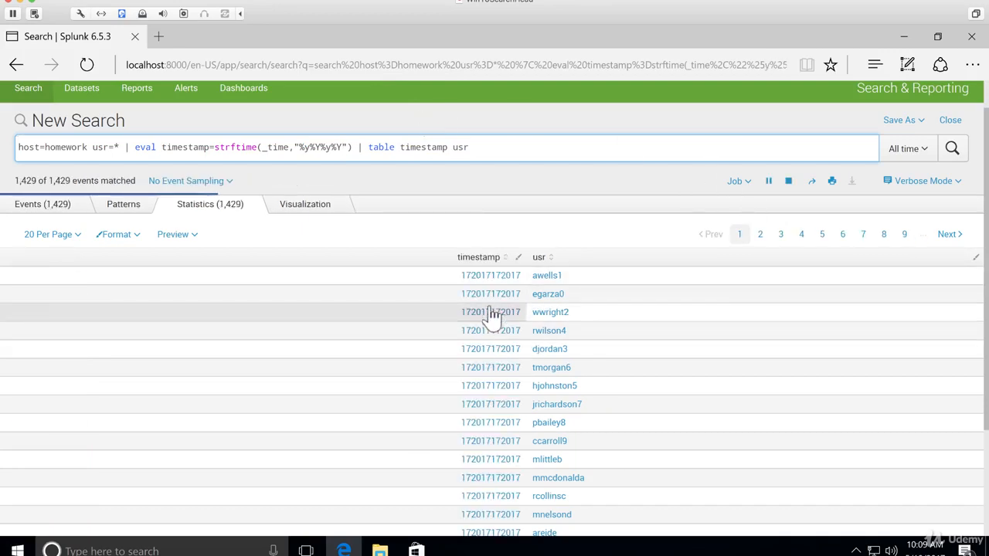